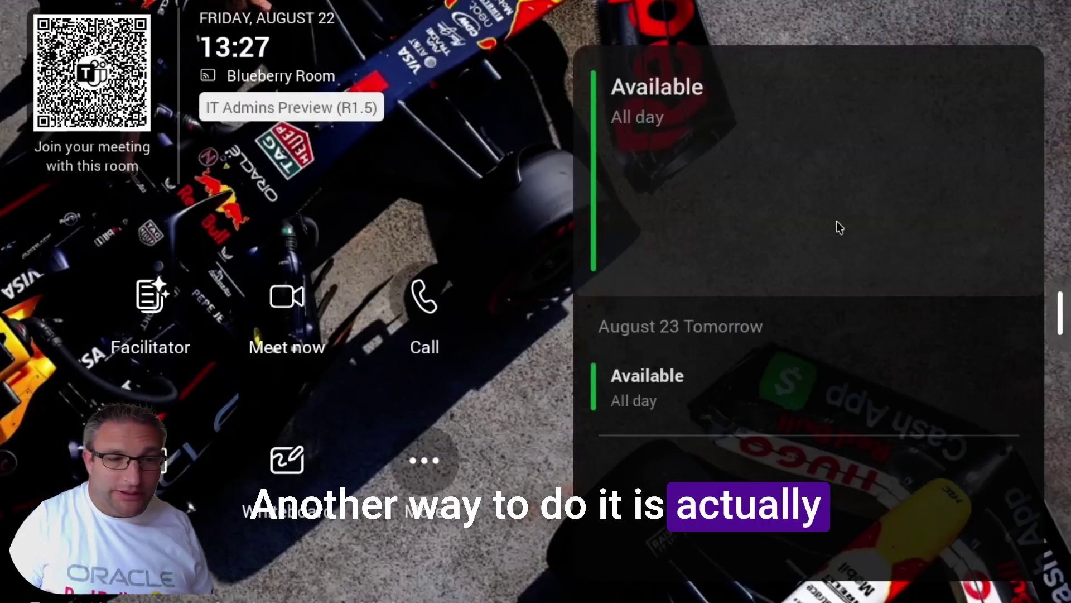
# - Sign in to Teams admin settings as the device administrator and reach General > Logs and feedback
pyautogui.click(424, 462)
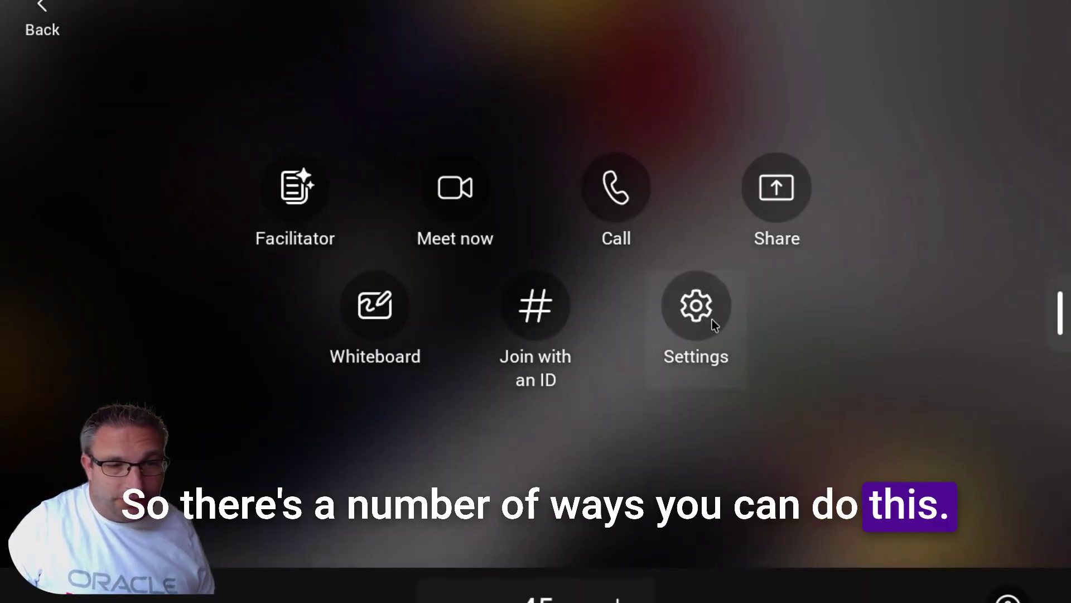
pyautogui.click(712, 319)
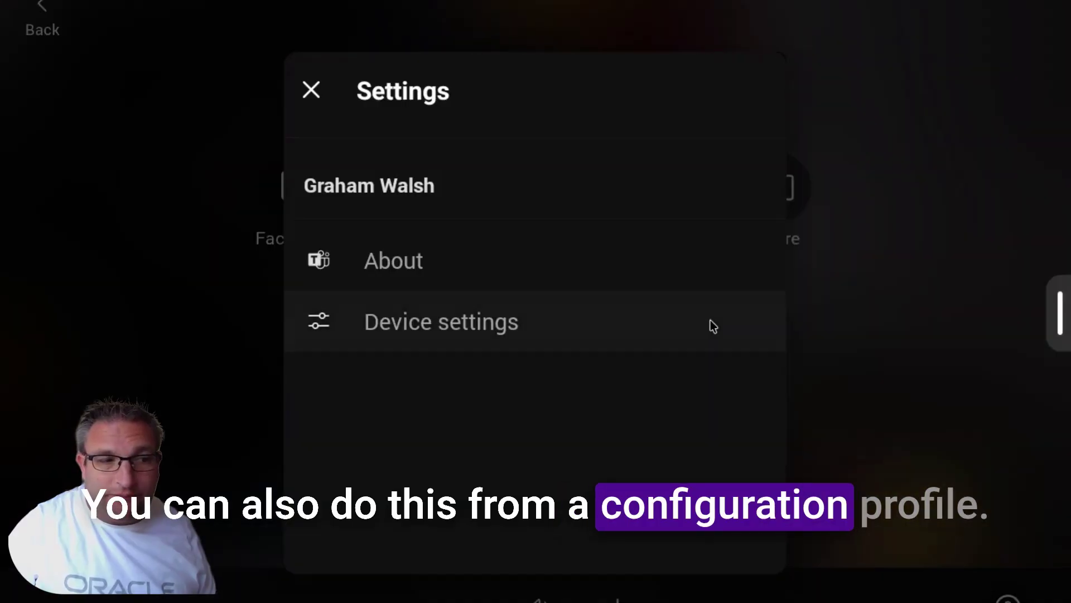
pyautogui.click(418, 314)
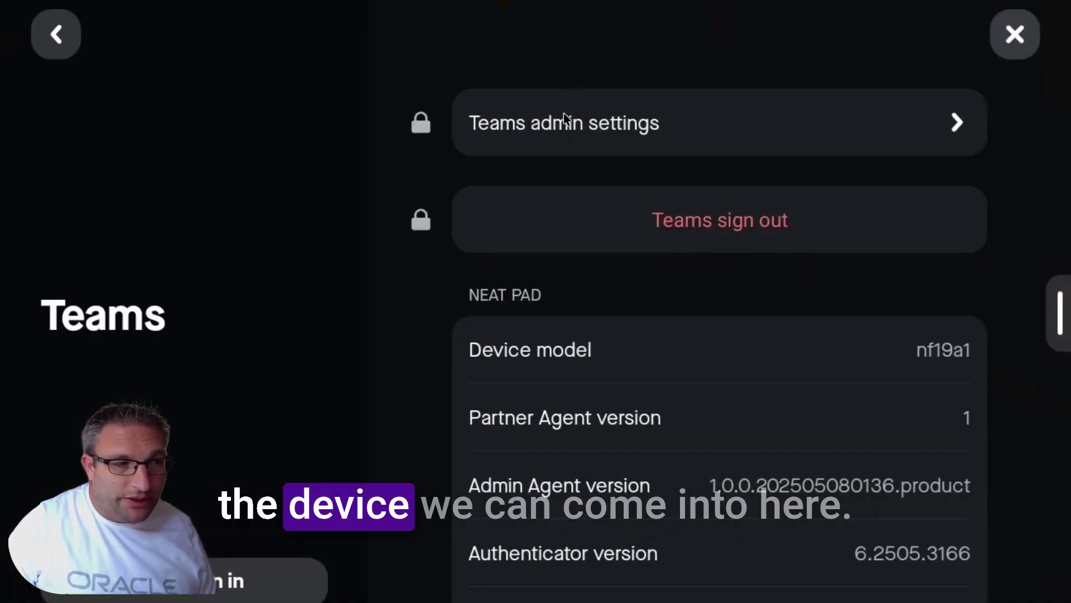
pyautogui.click(563, 113)
pyautogui.write('8')
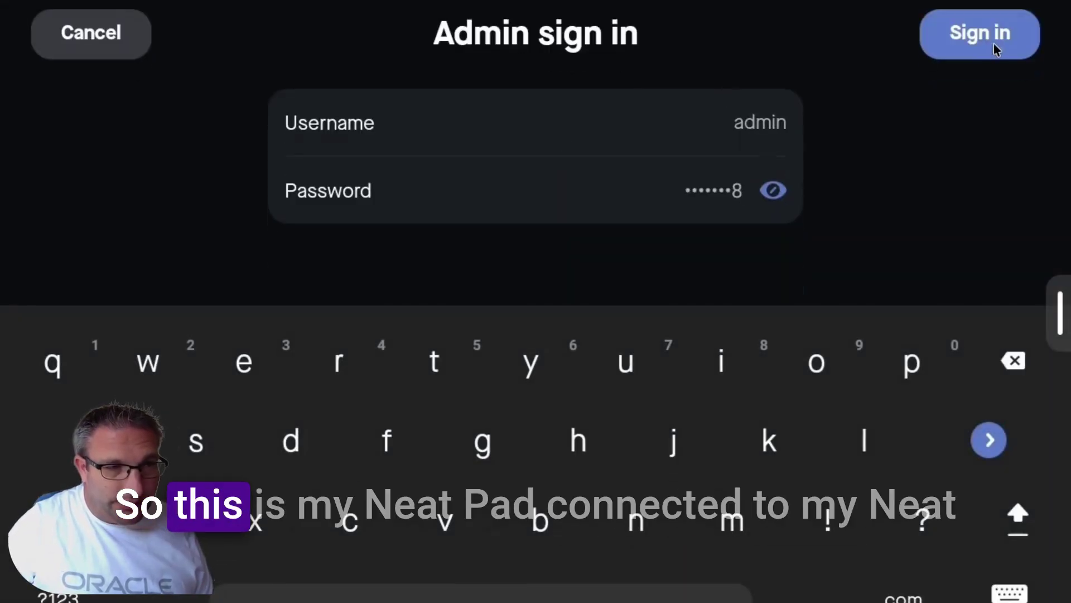
pyautogui.click(1001, 38)
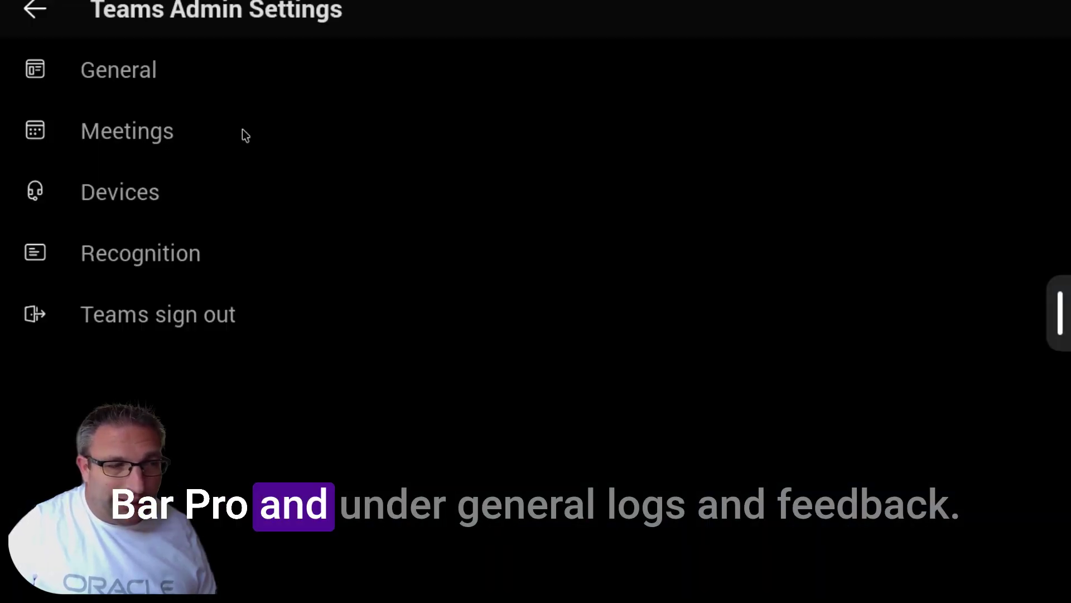
pyautogui.click(192, 84)
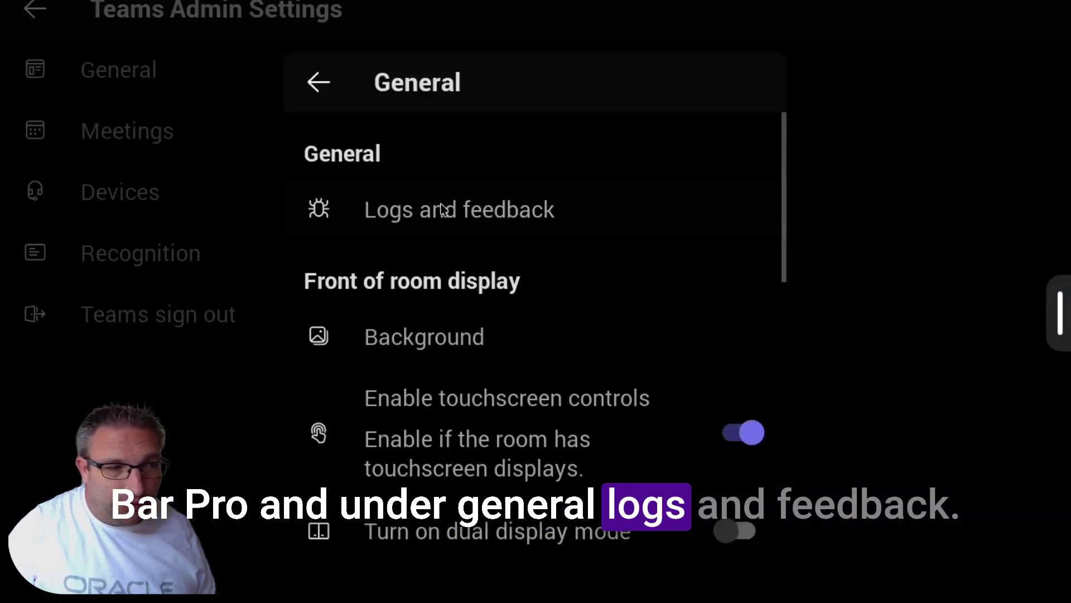
pyautogui.click(491, 219)
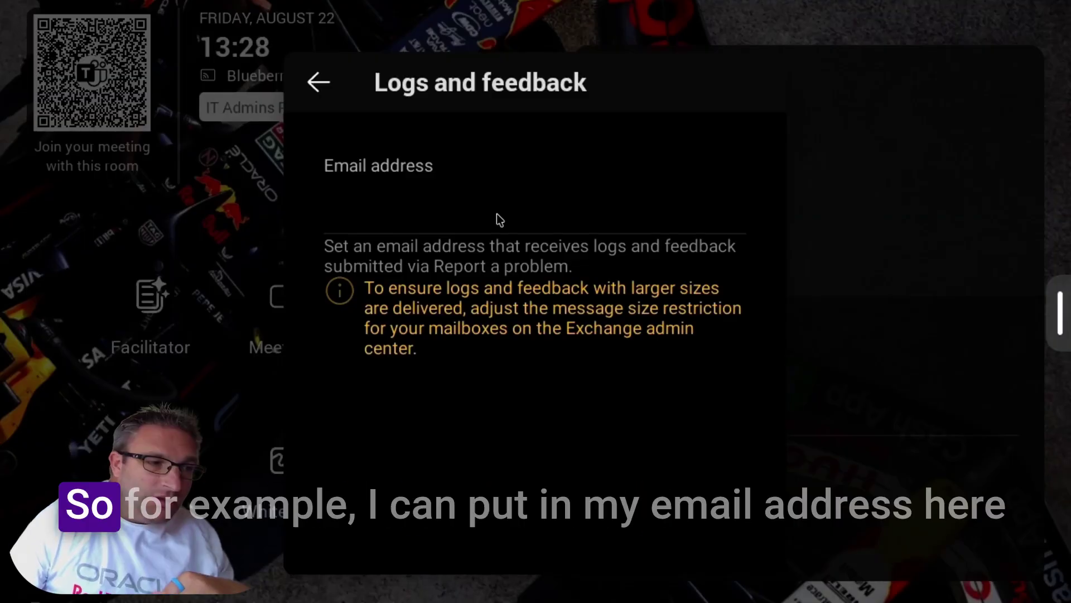
# - Enter the administrator's email address as the logs-and-feedback recipient, then return to the home screen
pyautogui.click(496, 213)
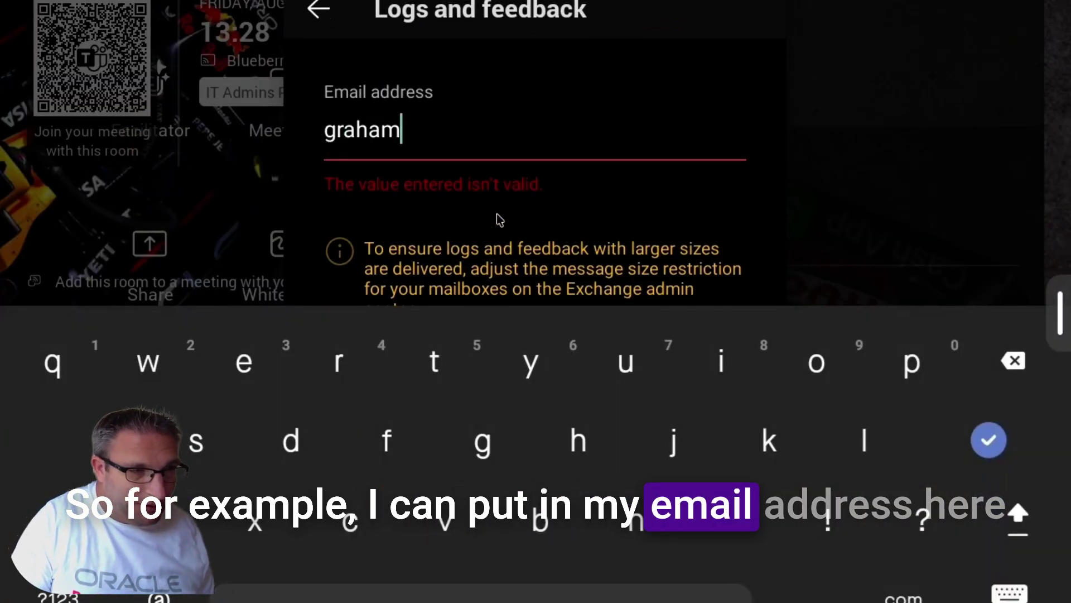
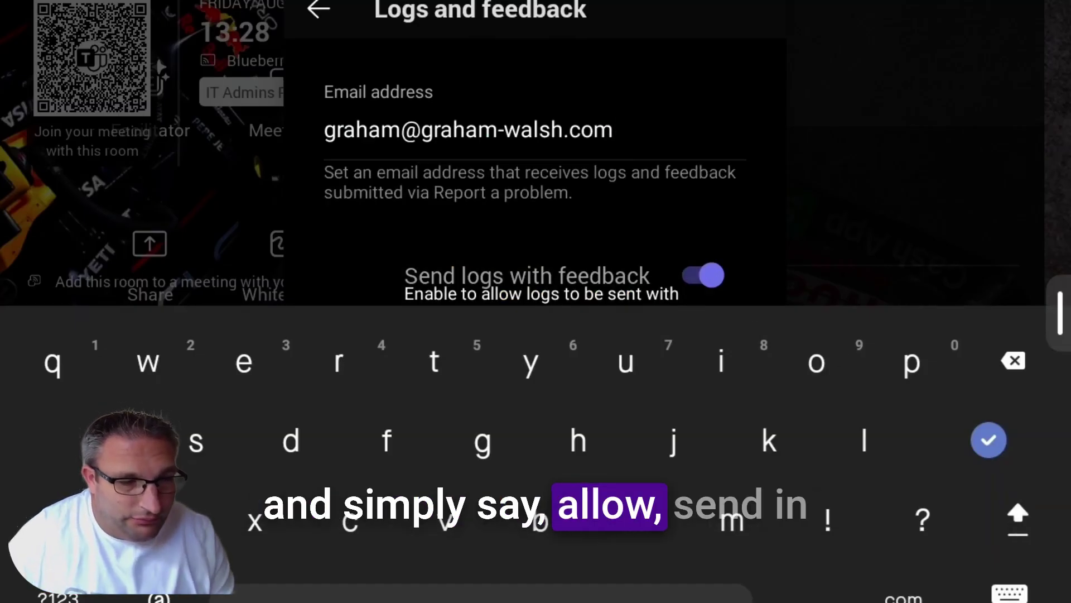
pyautogui.press('Return')
pyautogui.click(335, 93)
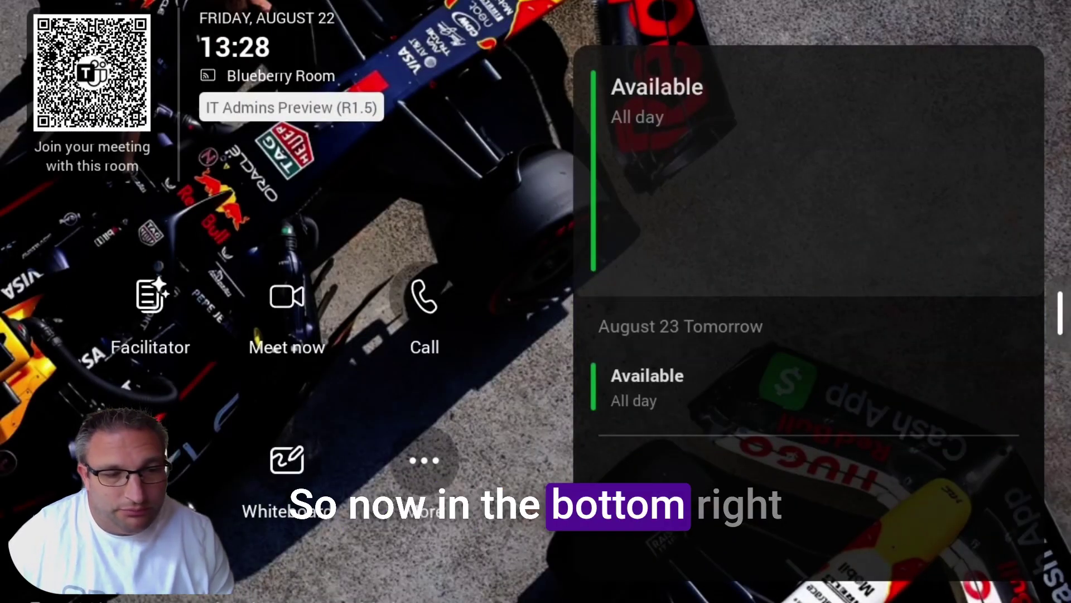
# - Send a problem report titled 'Testing 123' with details 'Logs from device' and attached logs
pyautogui.click(1017, 593)
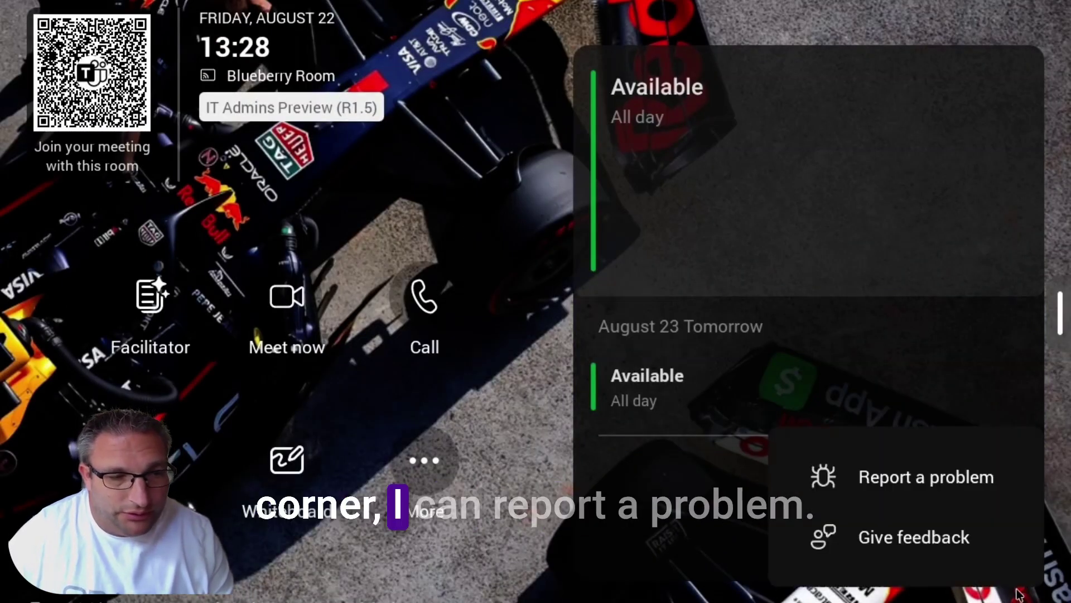
pyautogui.click(962, 483)
pyautogui.click(249, 197)
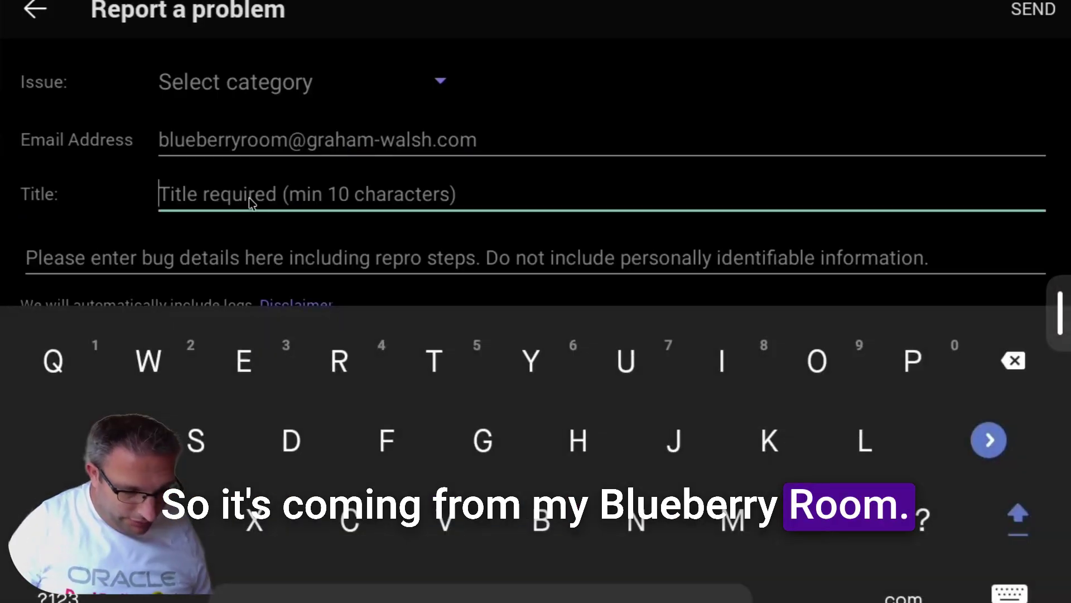
pyautogui.write('Testing 123')
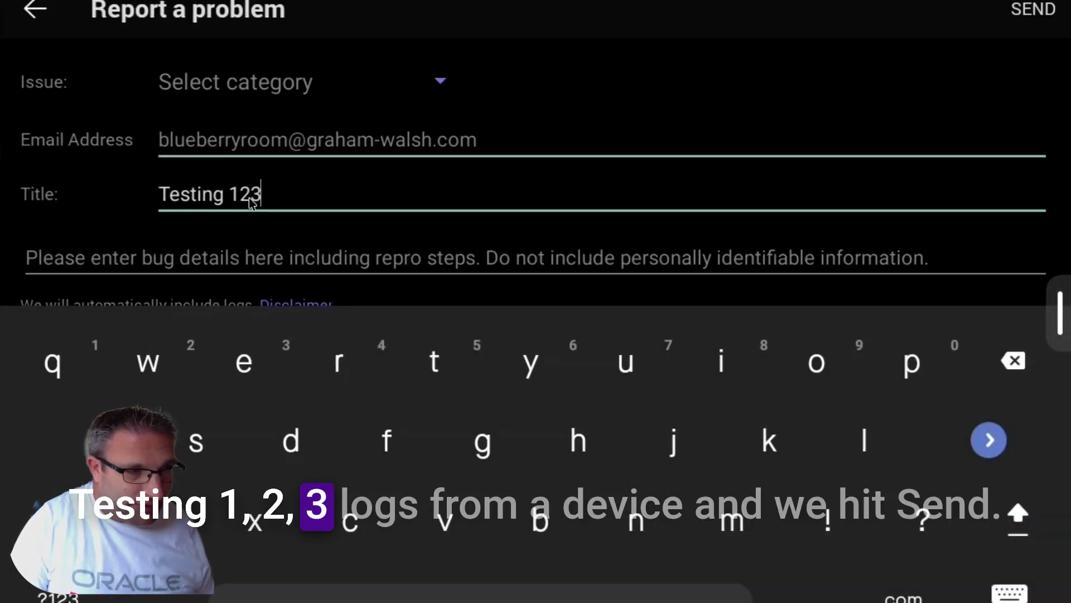
pyautogui.press('Tab')
pyautogui.write('Lo')
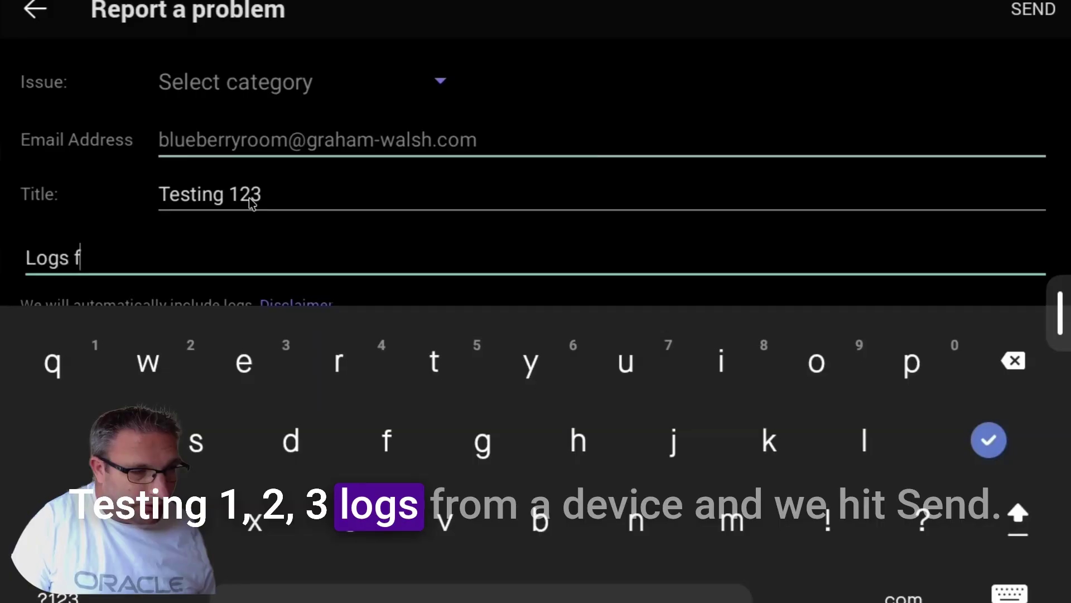
pyautogui.write('gs from device')
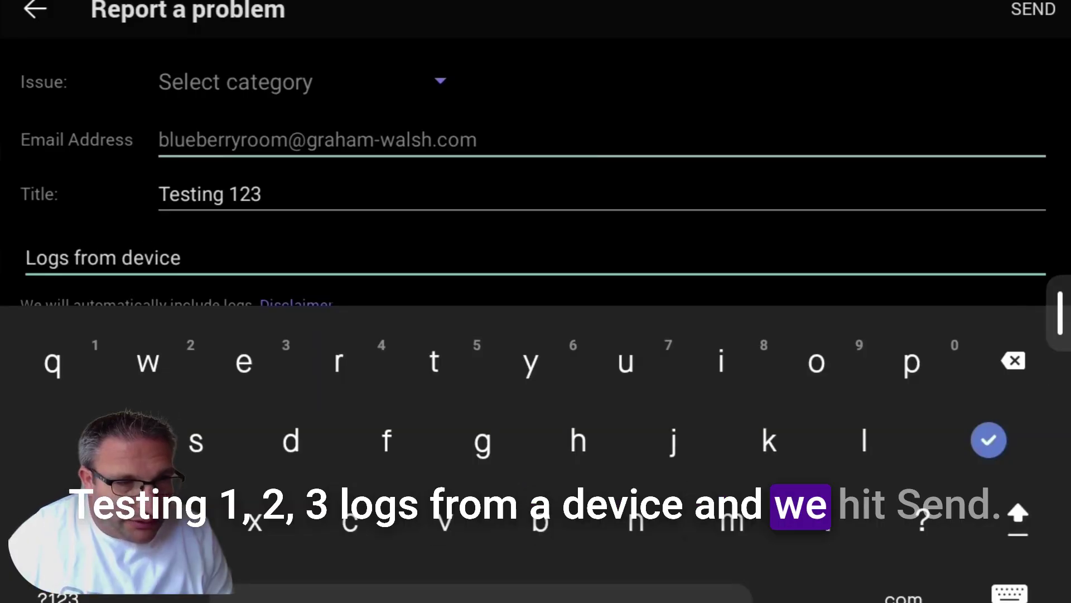
pyautogui.click(1021, 10)
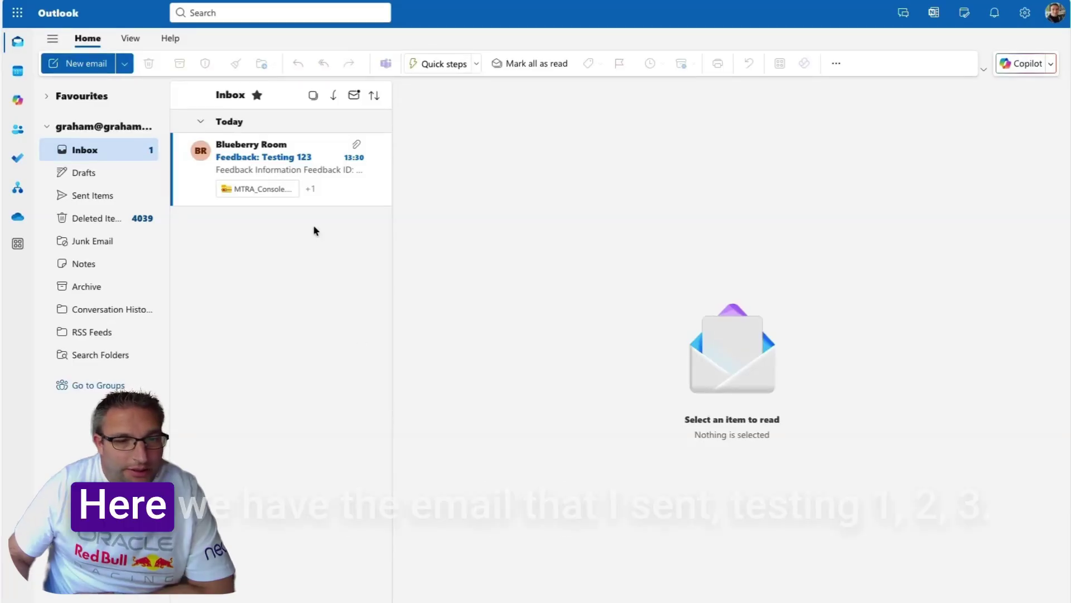
# - Read the Blueberry Room 'Feedback: Testing 123' email, scrolling through its details and zipped log attachments
pyautogui.click(269, 161)
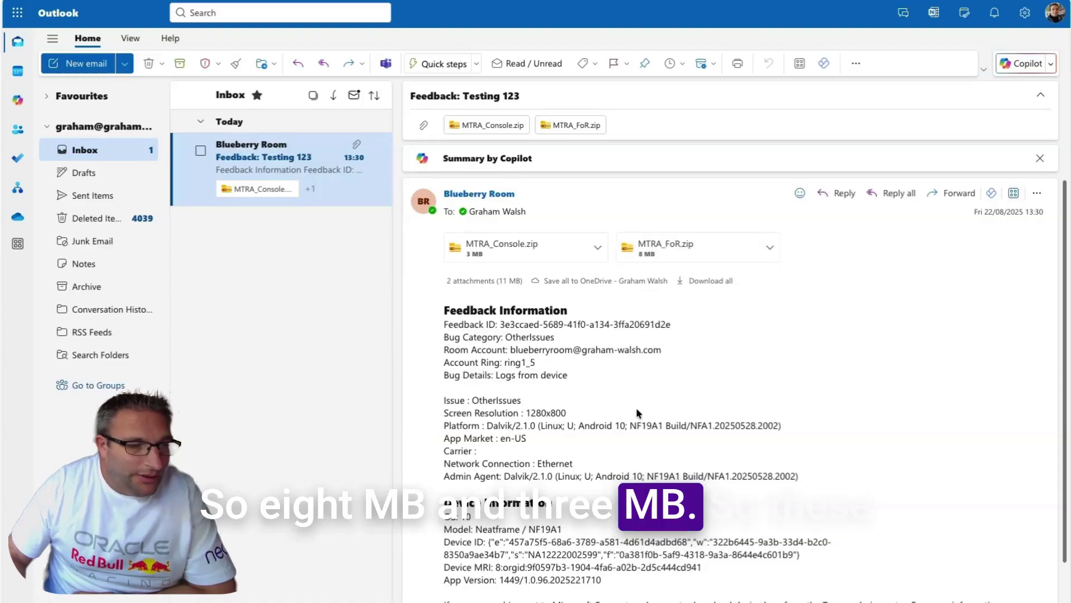
pyautogui.scroll(-2, 637, 411)
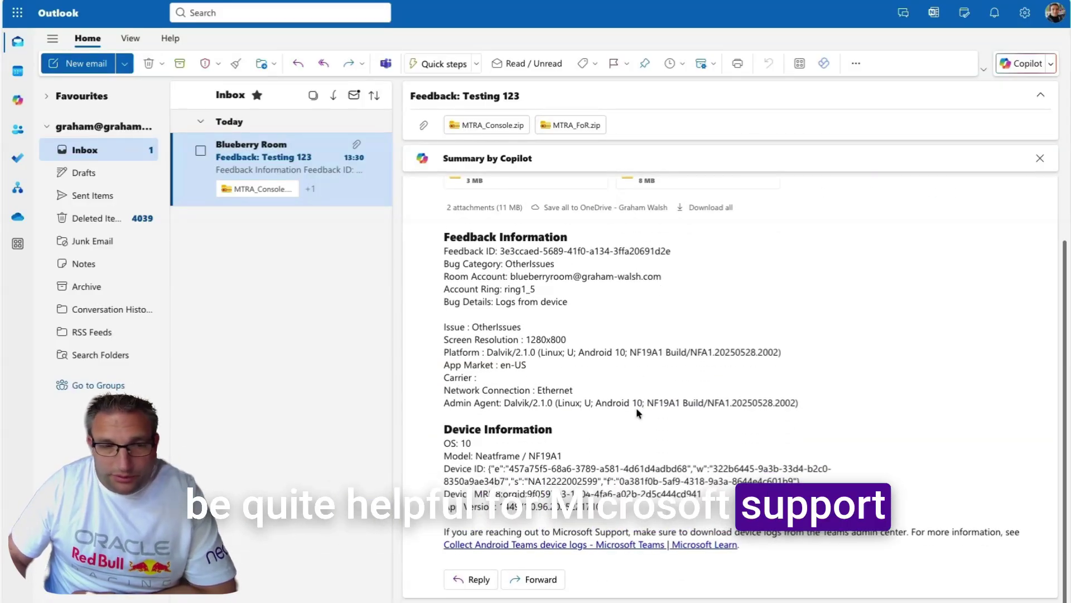
pyautogui.scroll(-1, 638, 413)
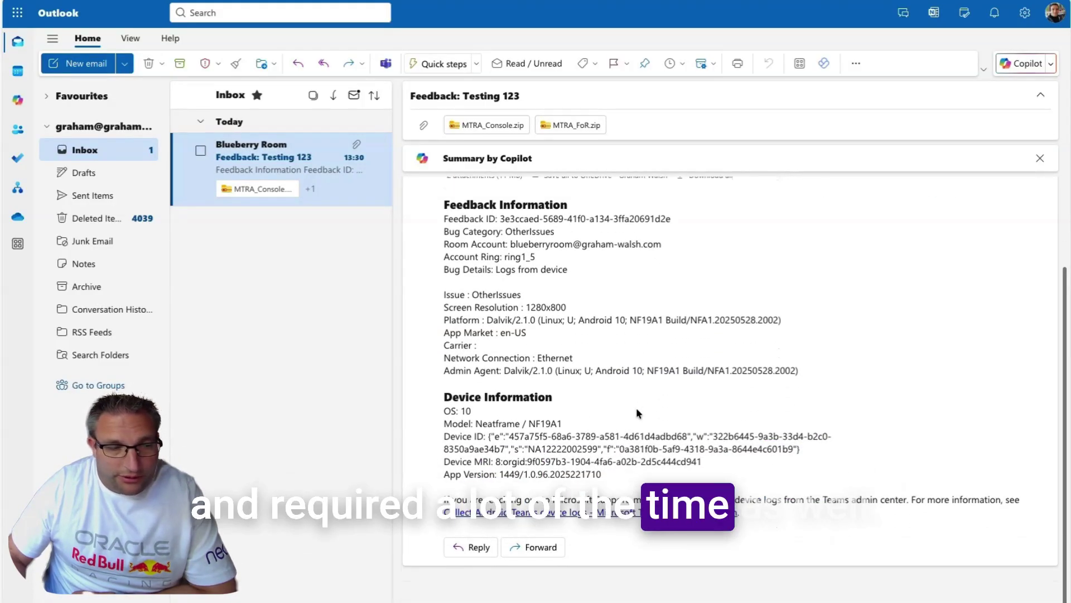
pyautogui.scroll(2, 636, 410)
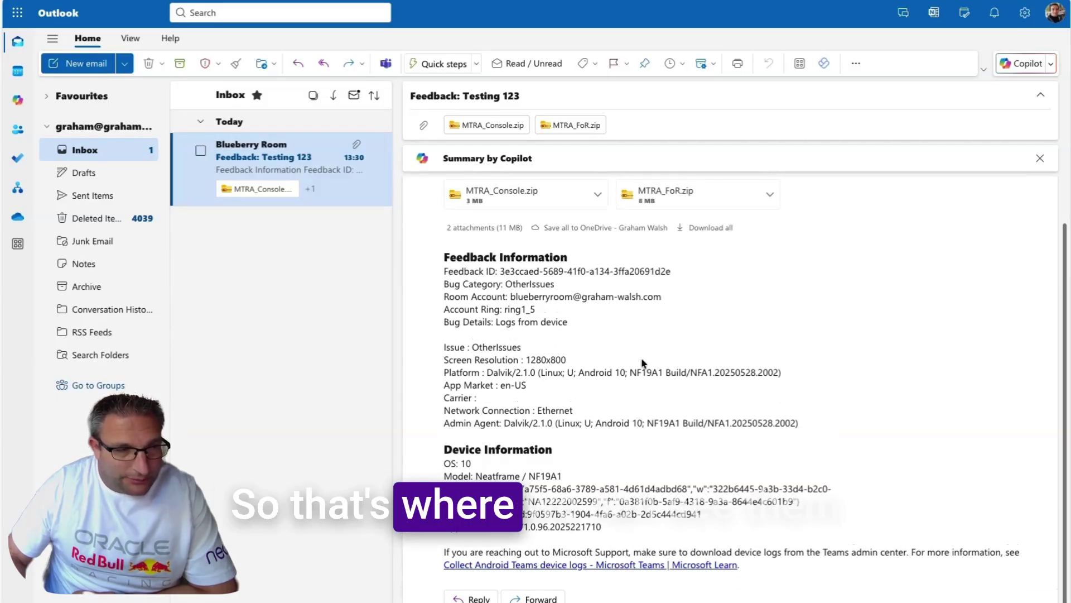
pyautogui.scroll(1, 642, 363)
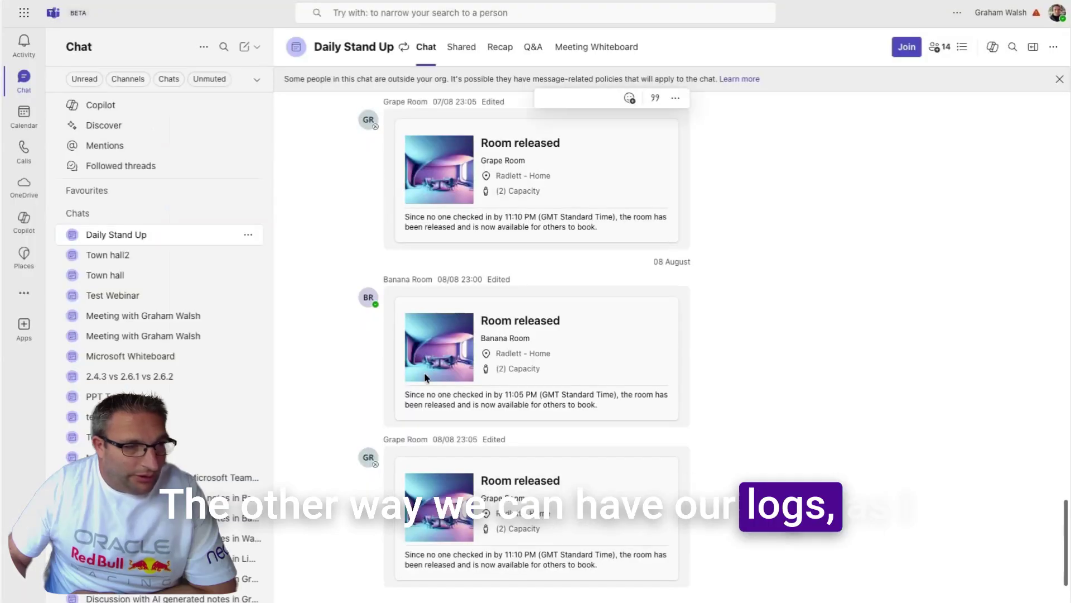
# - Open the MTD-Logs channel's posts to see the emailed feedback with attached logs
pyautogui.scroll(-5, 162, 279)
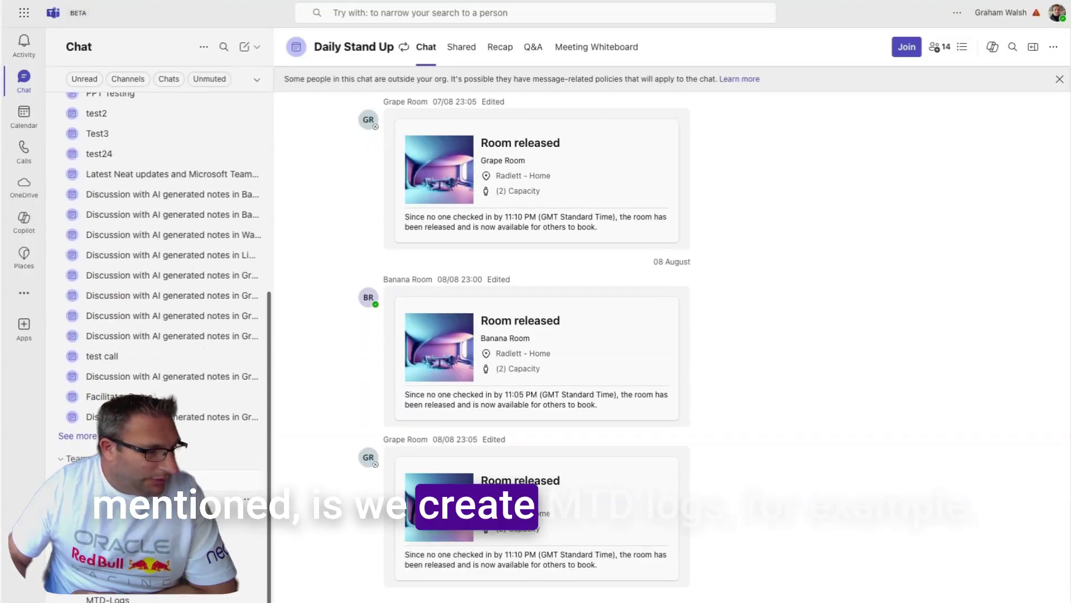
pyautogui.click(108, 598)
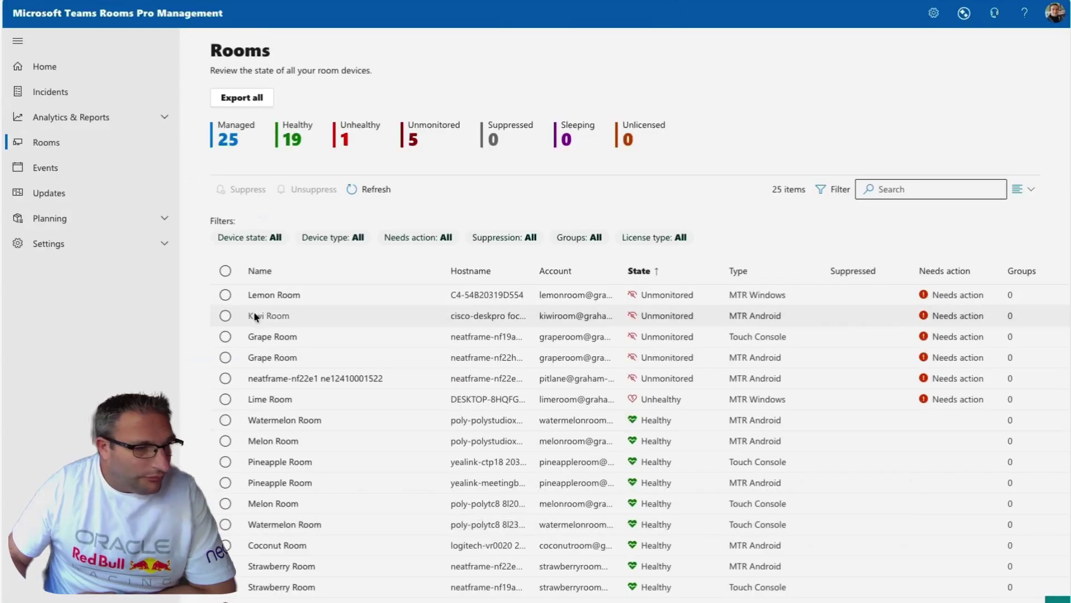
# - Sort rooms by name and view the Blueberry Room touch console's events and activity log files
pyautogui.click(273, 269)
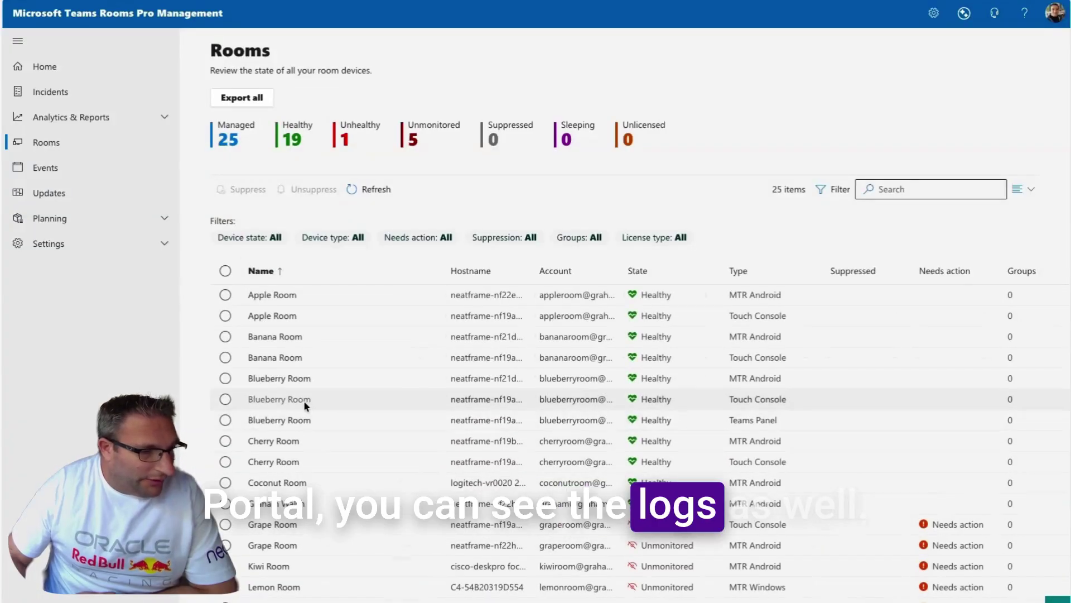
pyautogui.click(303, 400)
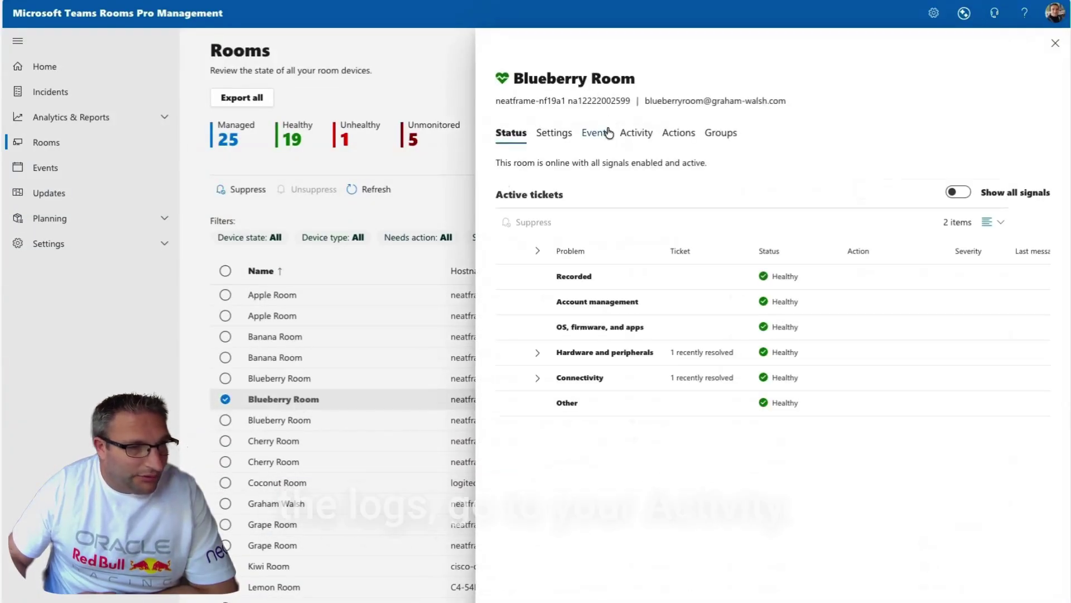
pyautogui.click(601, 132)
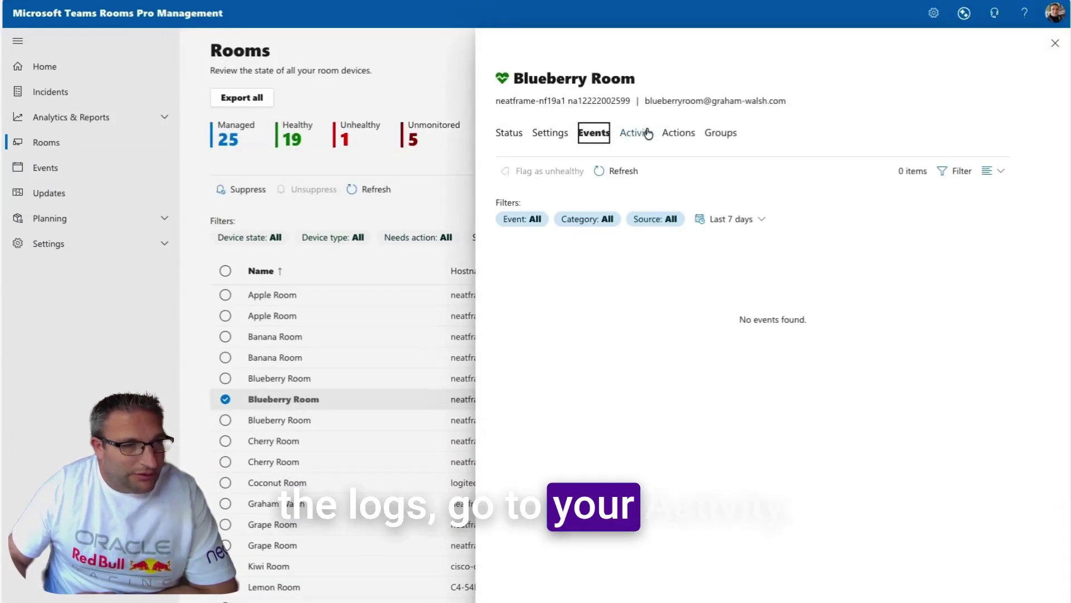
pyautogui.click(636, 133)
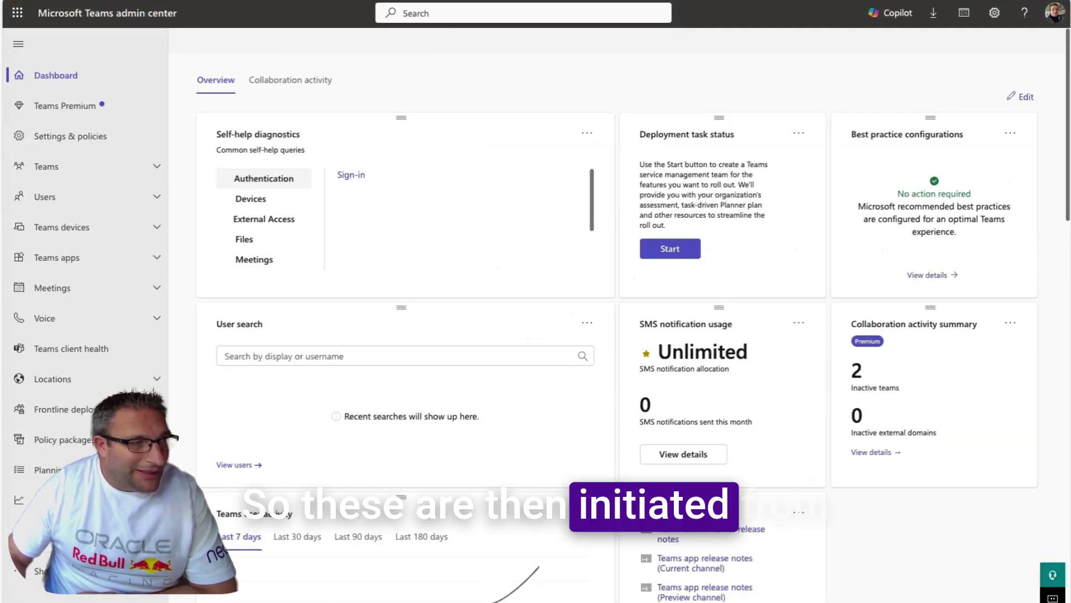
# - View Blueberry Room's History diagnostics under Teams Rooms on Android, then go back to that device list
pyautogui.click(150, 228)
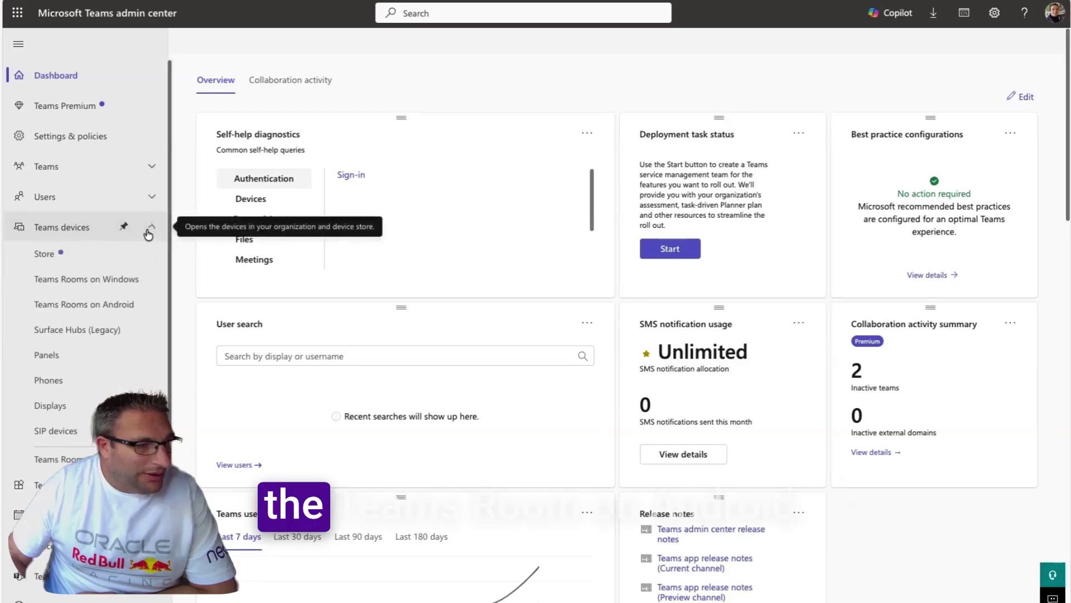
pyautogui.click(72, 306)
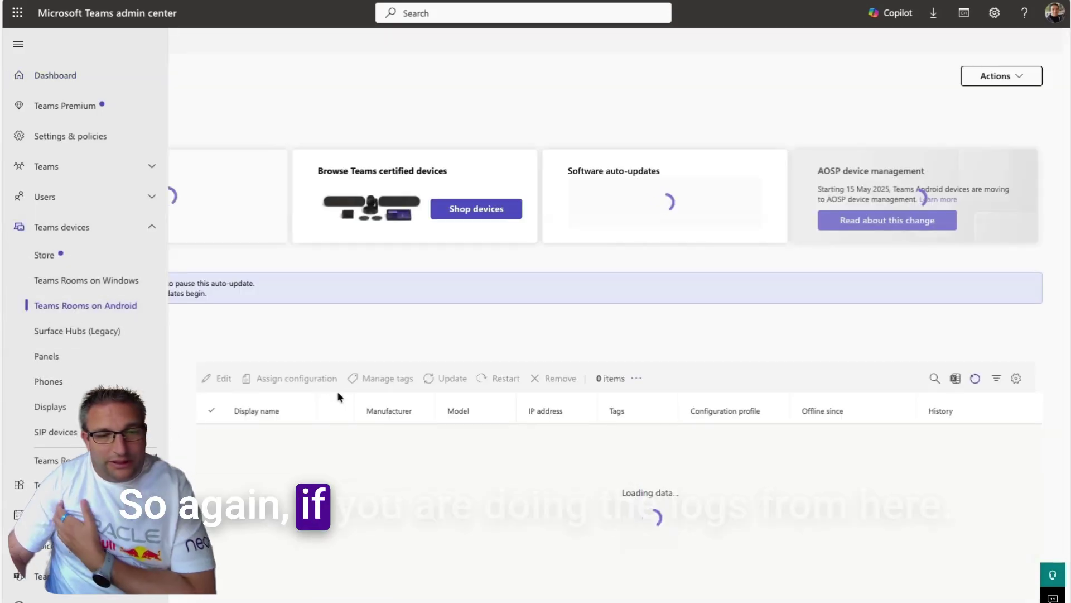
pyautogui.scroll(-1, 336, 402)
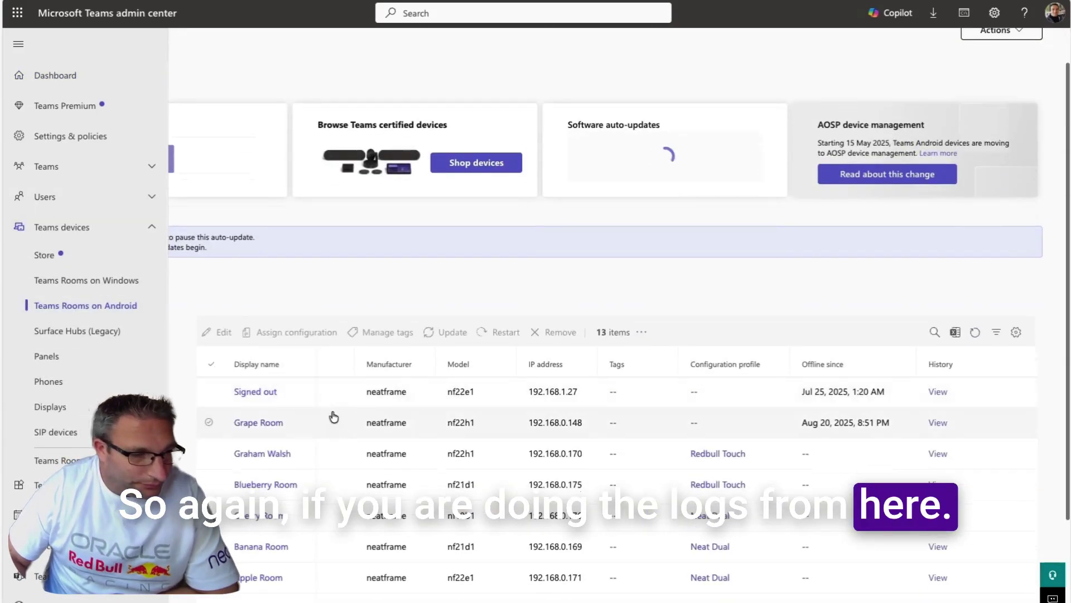
pyautogui.click(279, 486)
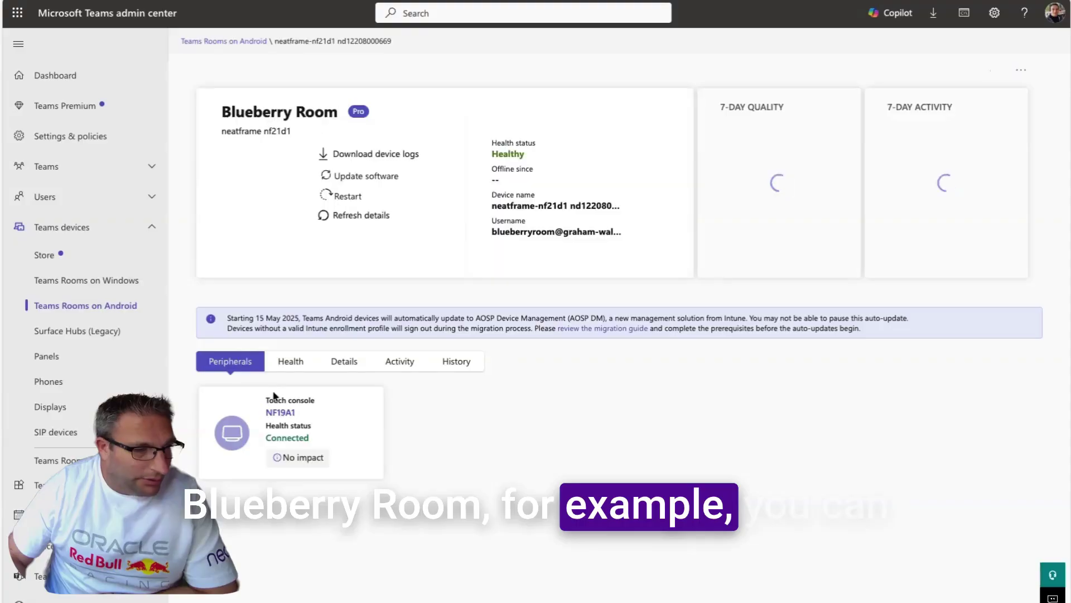
pyautogui.click(474, 361)
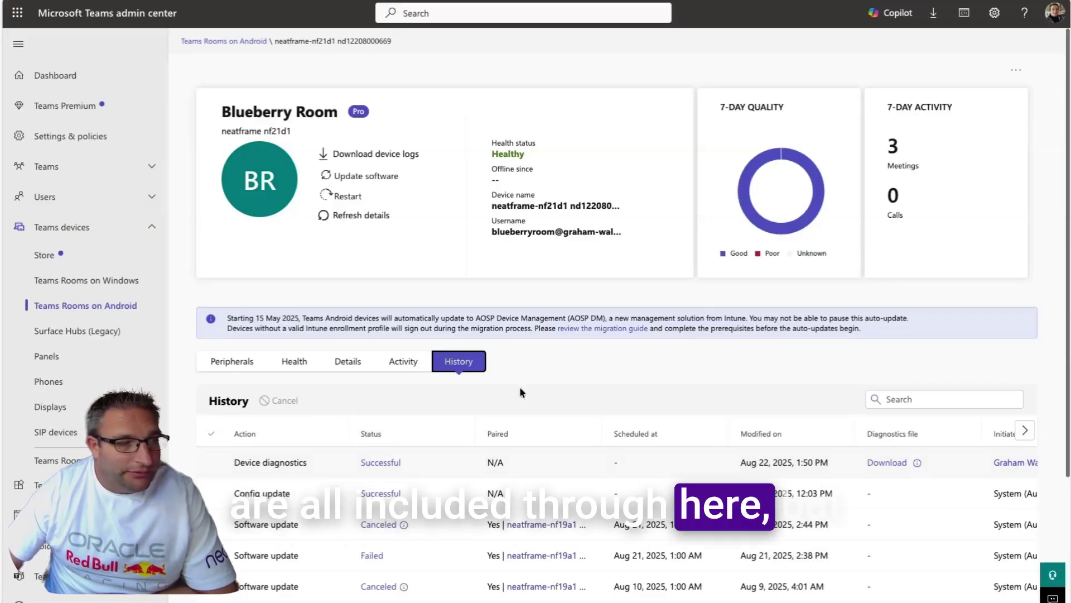
pyautogui.click(84, 306)
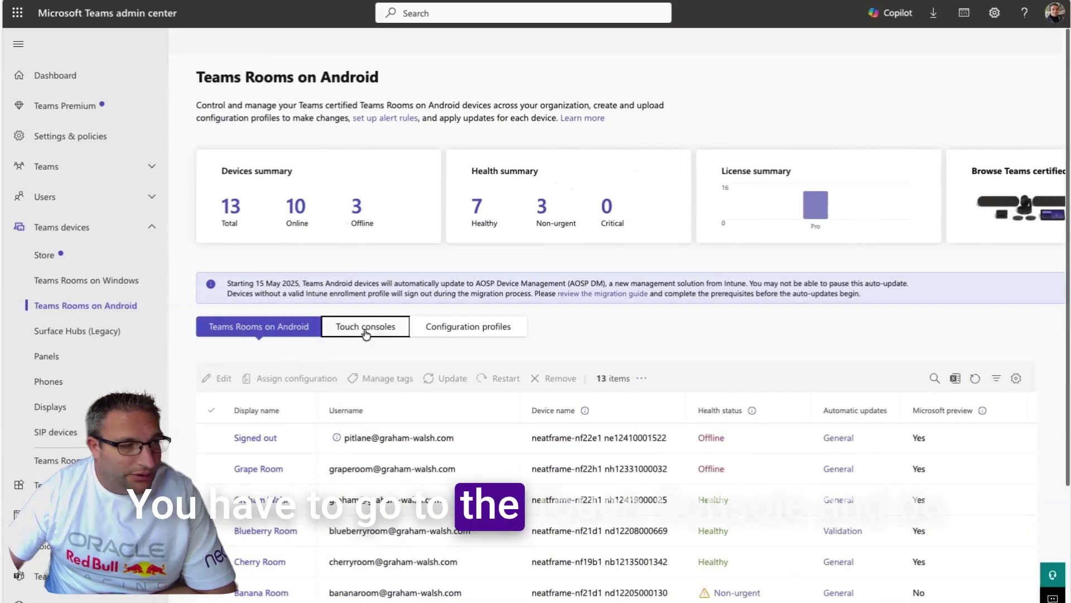
# - Check the Blueberry Room touch console's diagnostics history, then open the Redbull Touch configuration profile
pyautogui.click(366, 326)
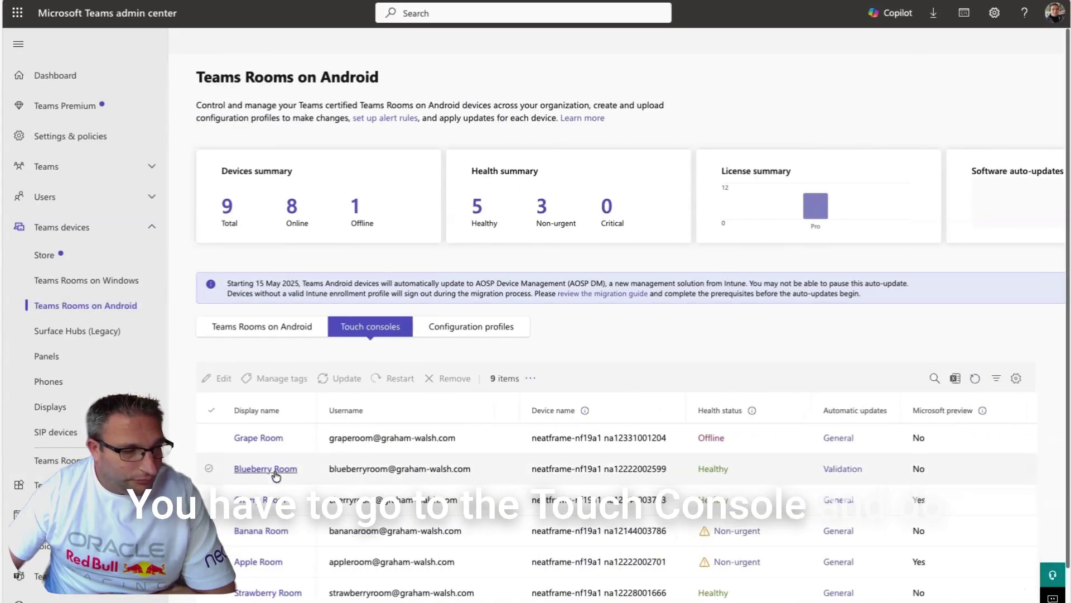
pyautogui.click(274, 468)
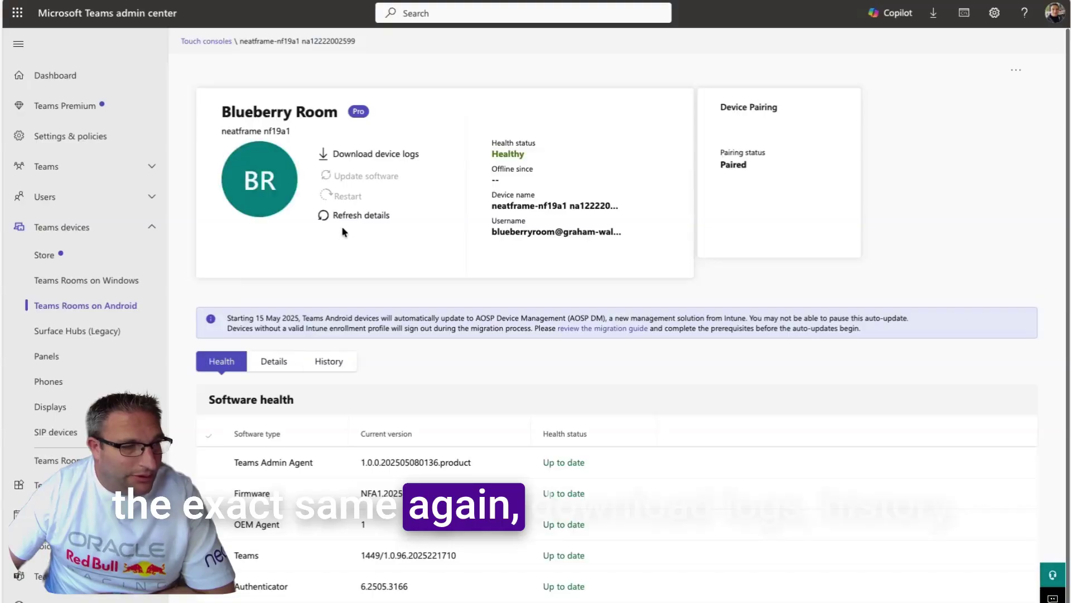
pyautogui.click(329, 361)
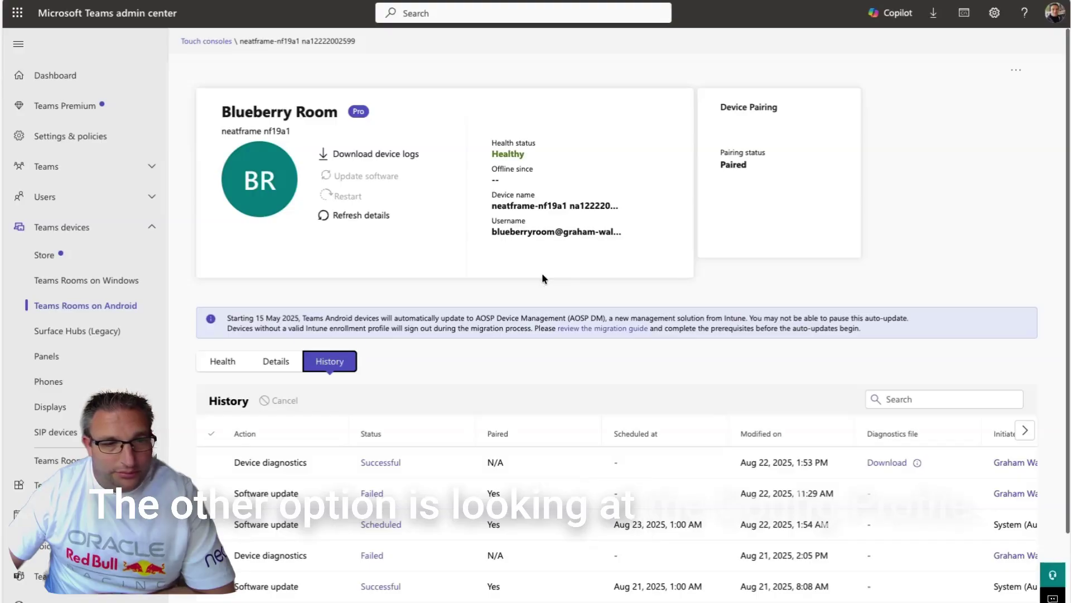
pyautogui.click(98, 306)
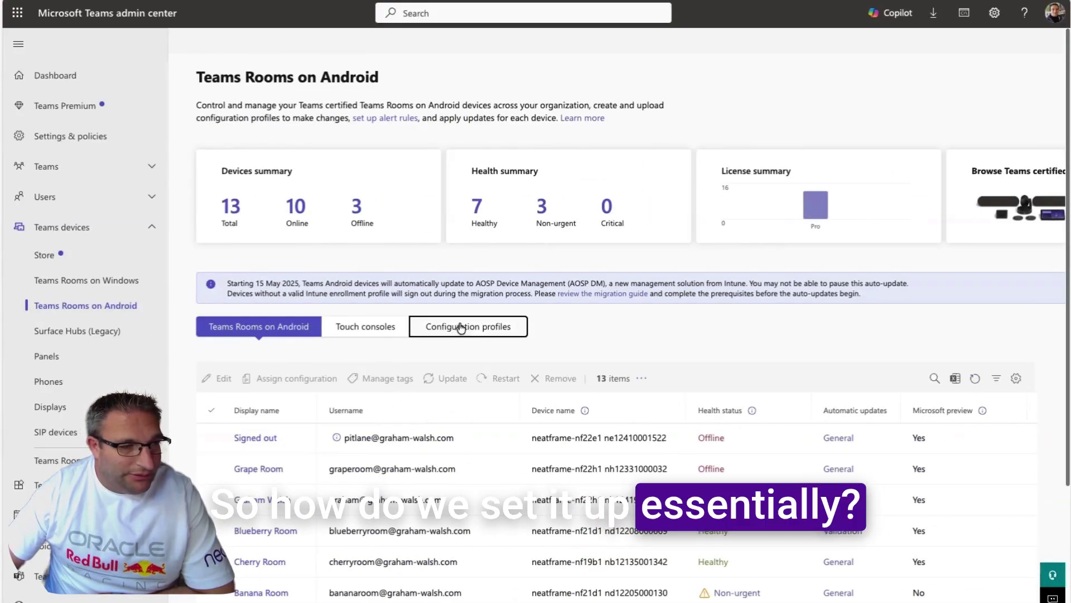
pyautogui.click(461, 327)
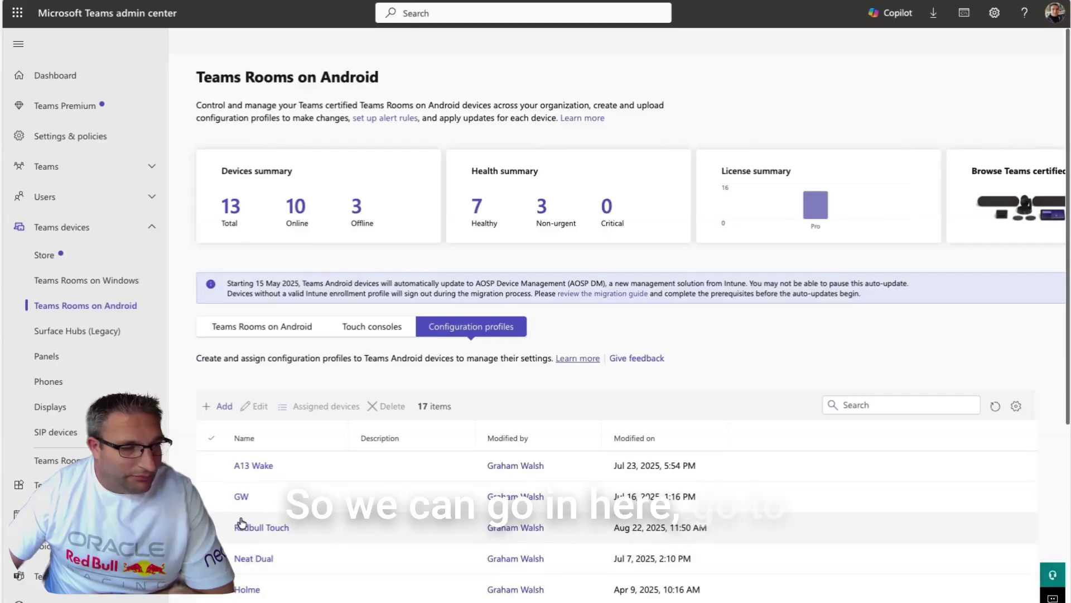
pyautogui.click(241, 527)
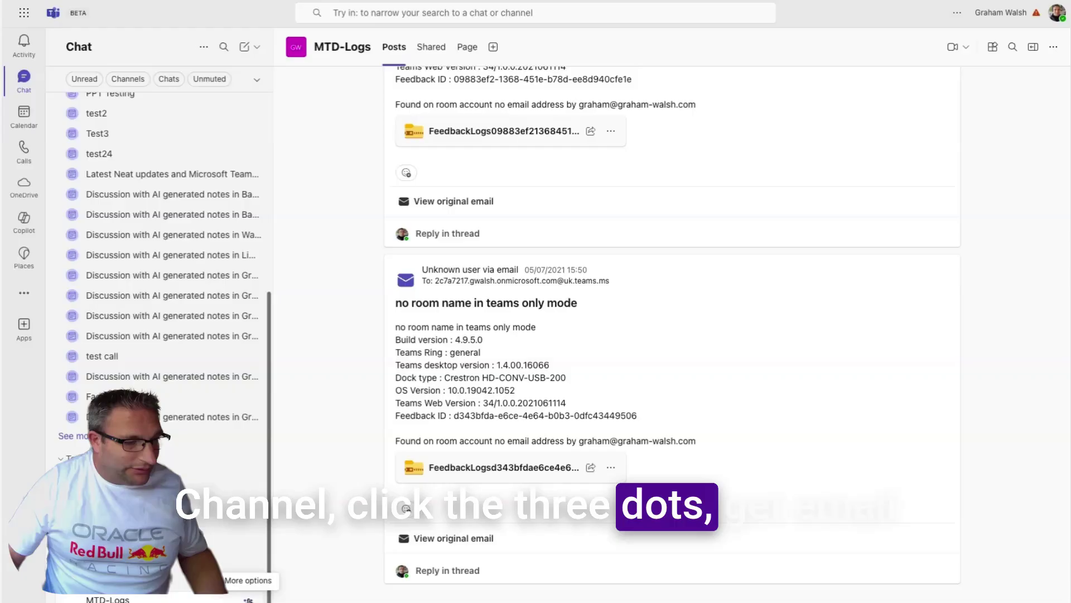
# - Show the MTD-Logs channel's email address and select only the address inside the angle brackets
pyautogui.click(248, 599)
pyautogui.click(293, 507)
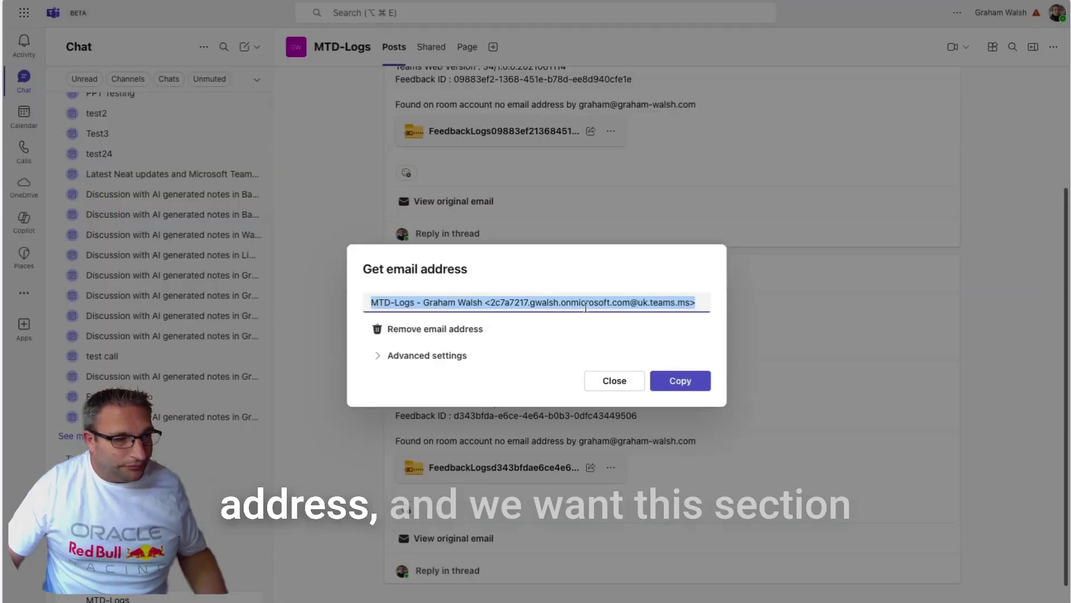
pyautogui.click(585, 306)
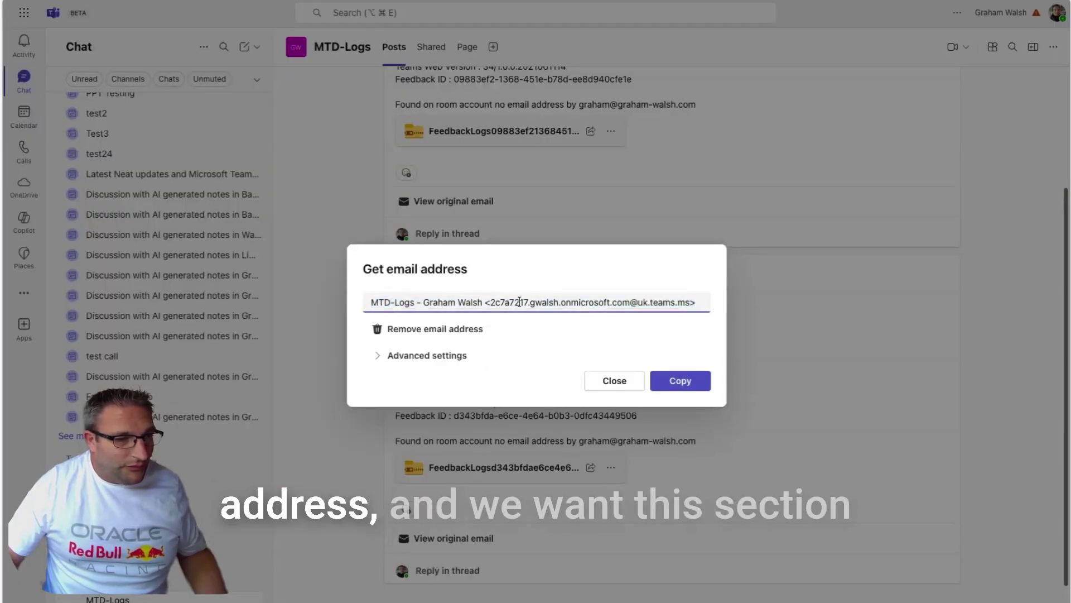
pyautogui.moveTo(491, 303); pyautogui.dragTo(690, 304)
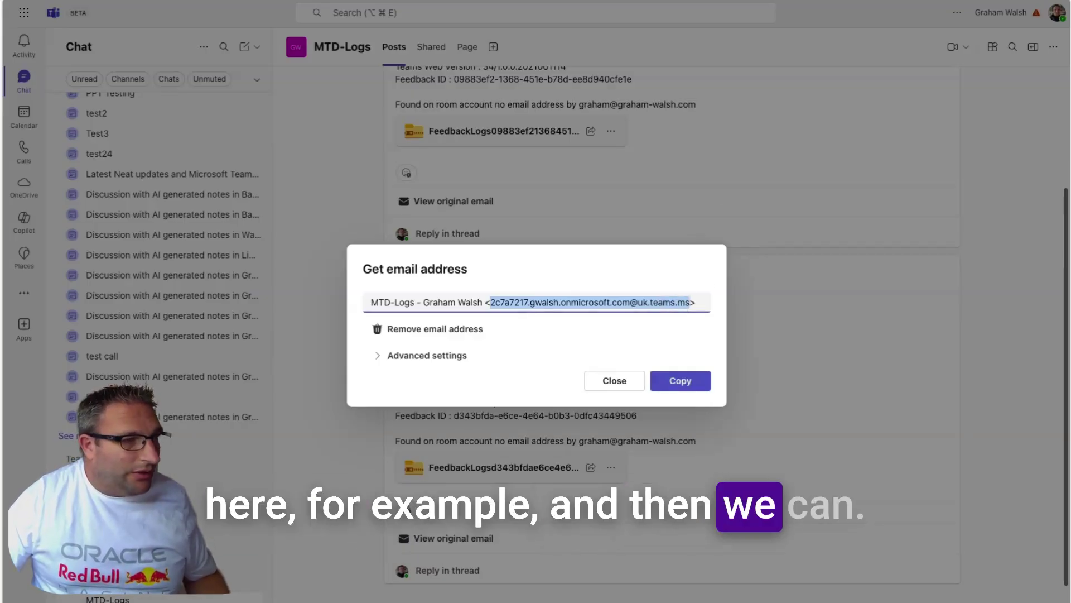
pyautogui.press('super+Tab')
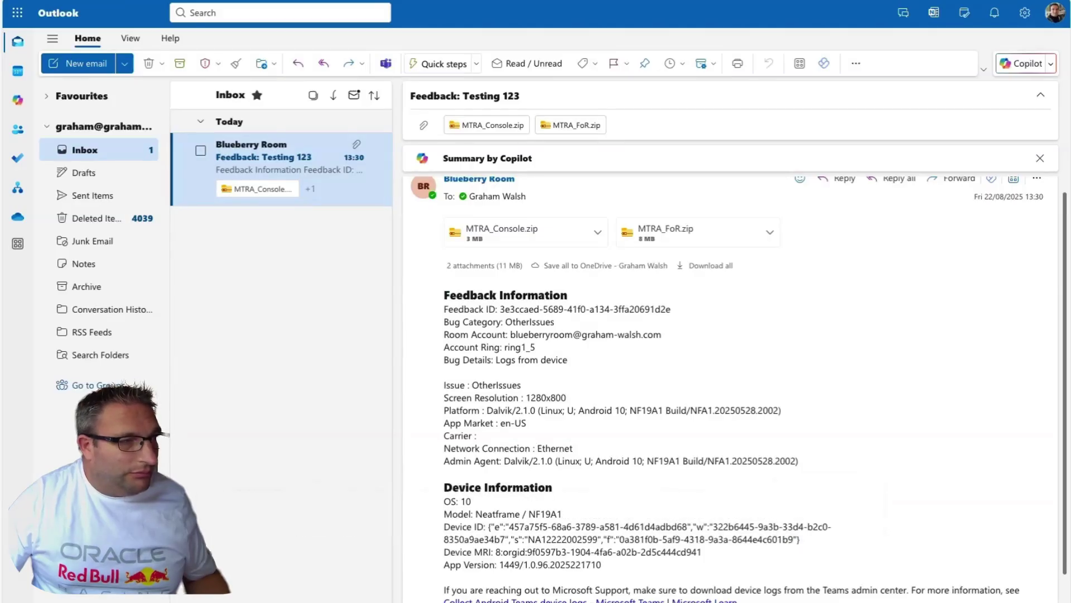